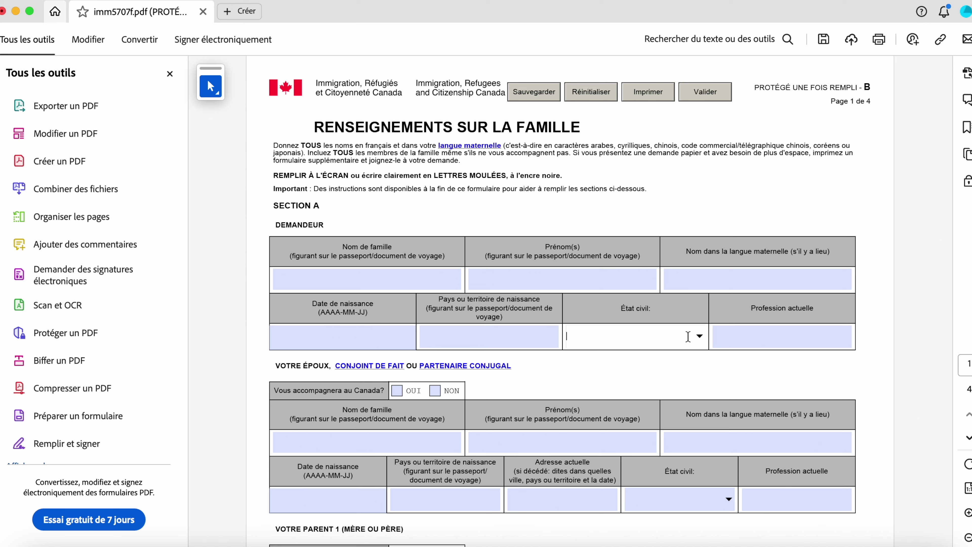
Step: Examine the applicant and spouse parts of Section A, including the État civil choices and the Profession actuelle fields
left_click(700, 336)
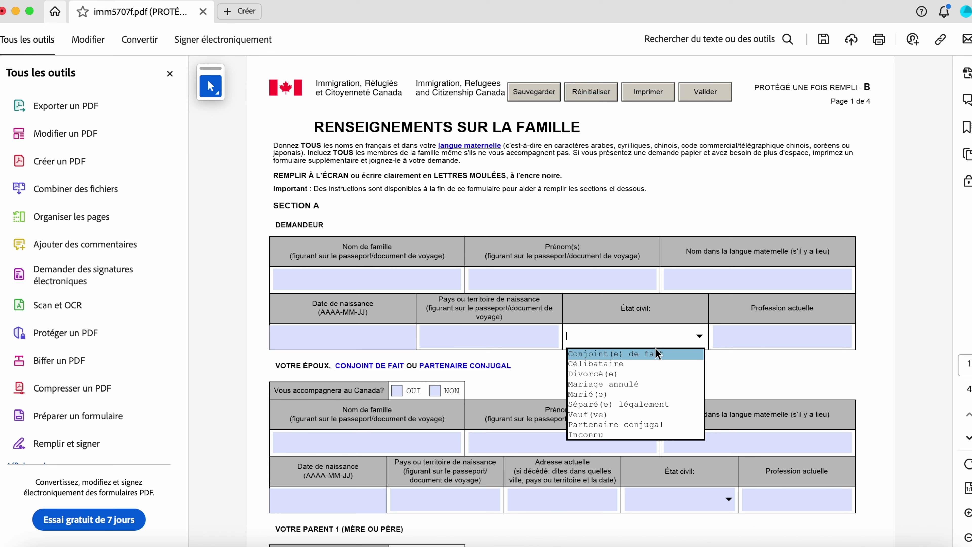
left_click(761, 330)
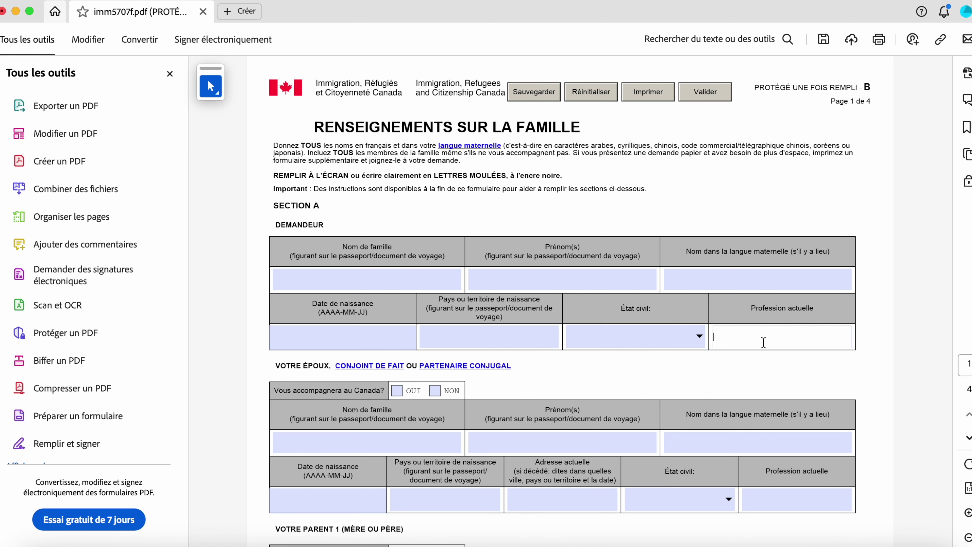
scroll(609, 427, "down", 2)
scroll(609, 428, "down", 2)
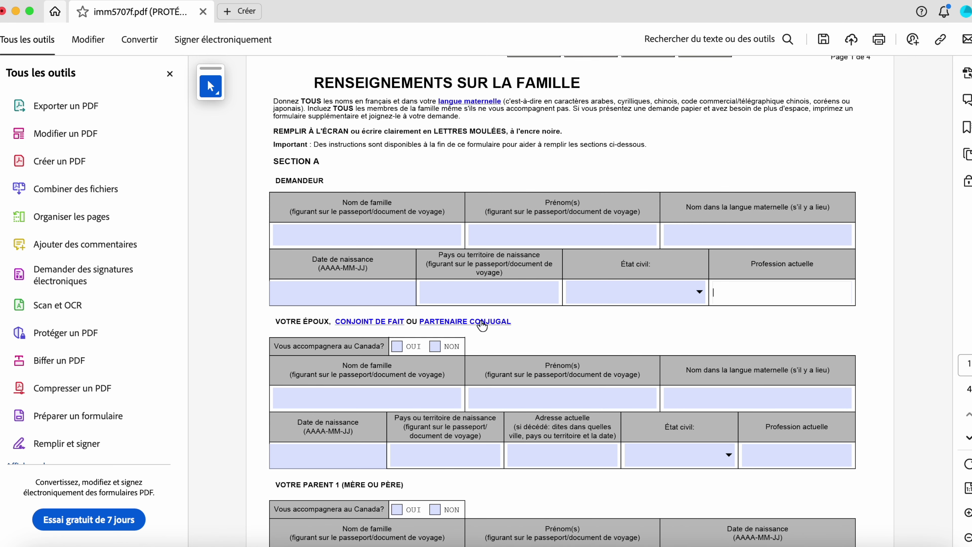
scroll(480, 326, "down", 1)
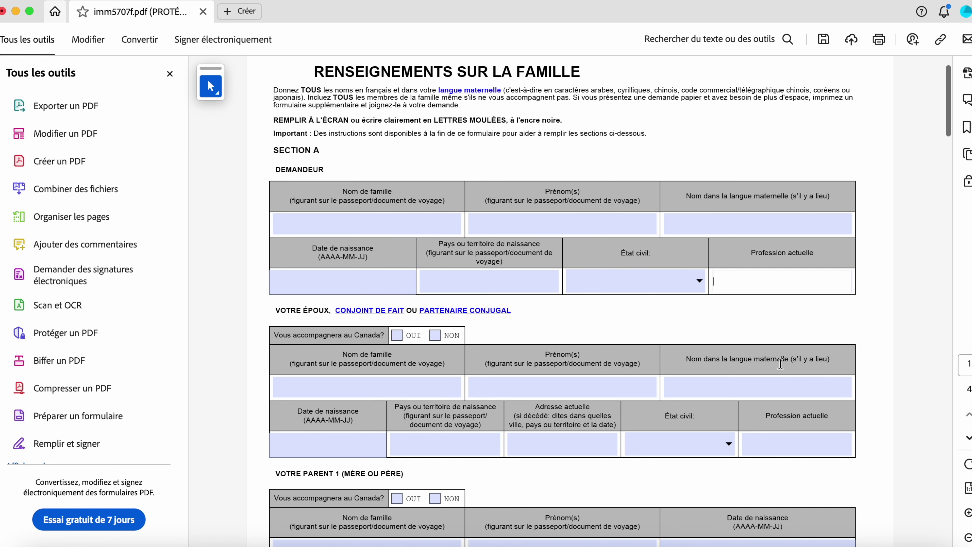
scroll(851, 374, "down", 2)
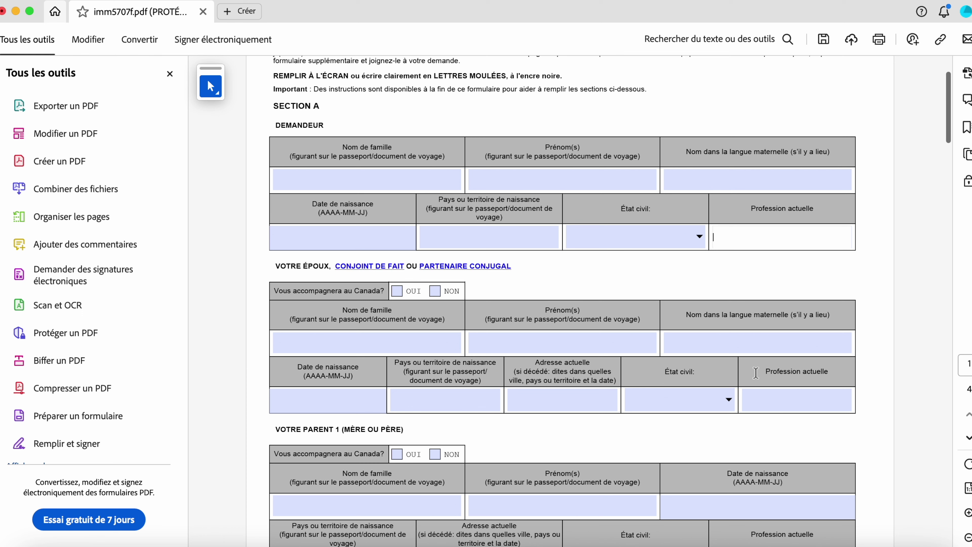
left_click(729, 399)
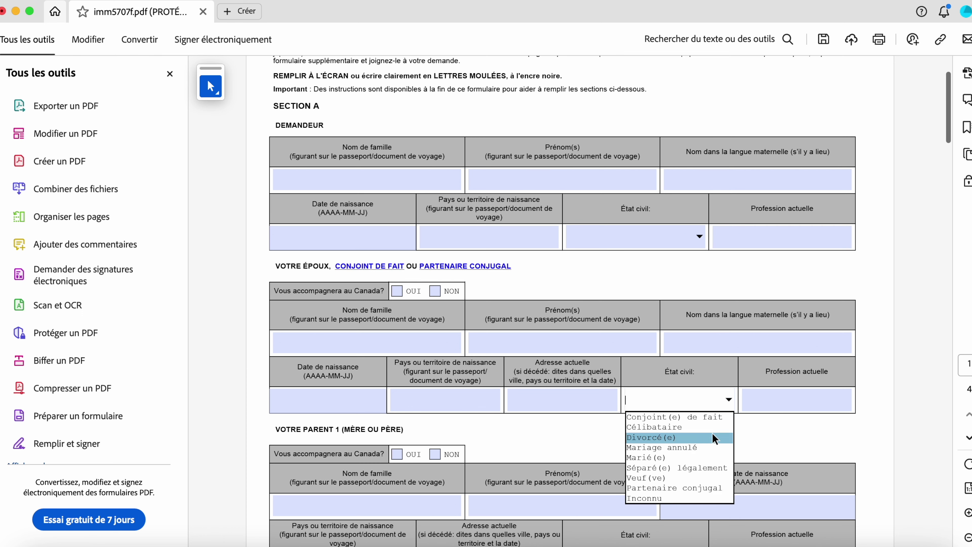
left_click(792, 407)
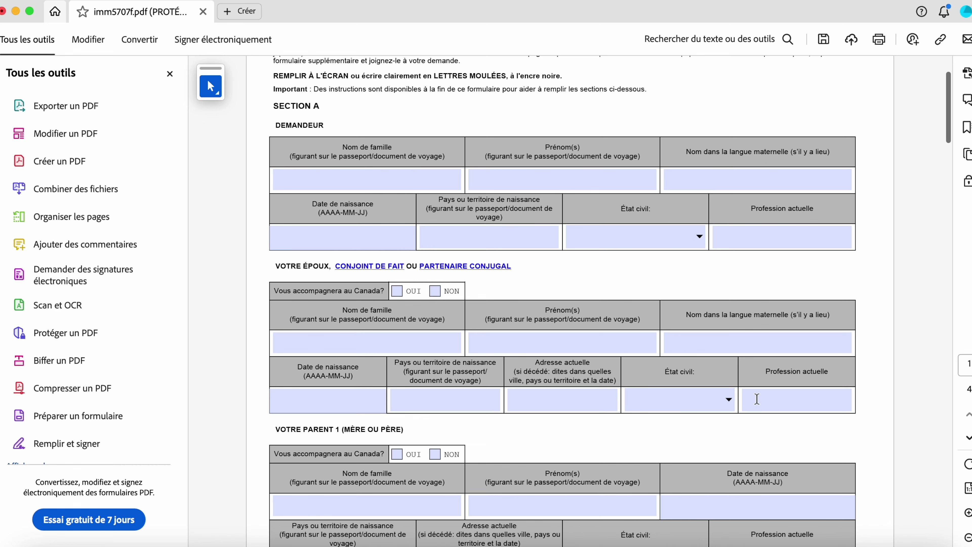
Step: Review the fields requested for Parent 1 and Parent 2 at the end of Section A
scroll(494, 446, "down", 3)
scroll(371, 444, "down", 1)
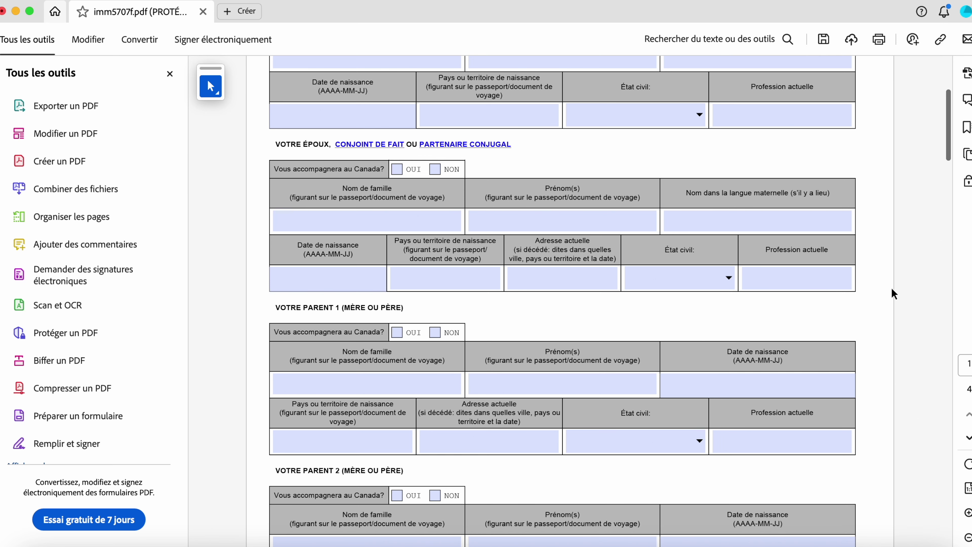
scroll(466, 344, "down", 2)
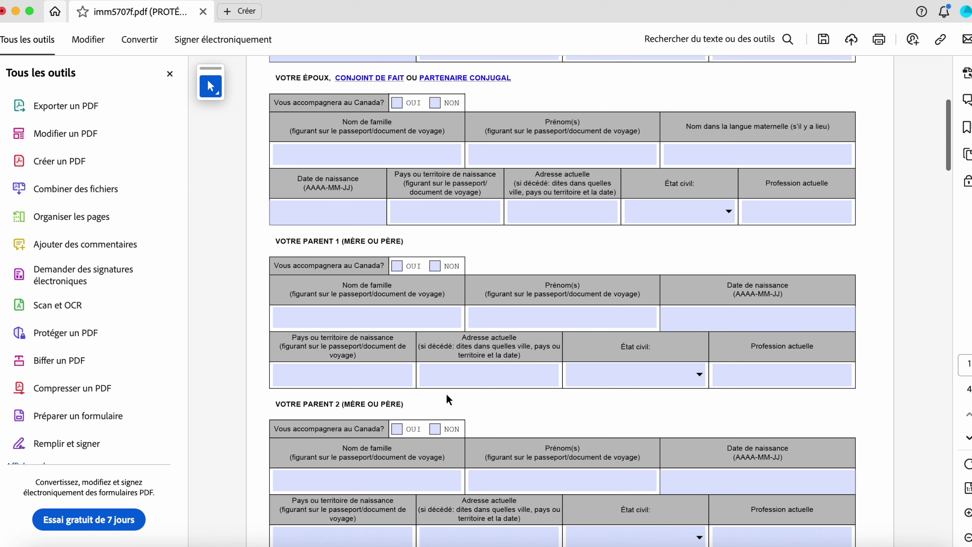
scroll(519, 370, "down", 5)
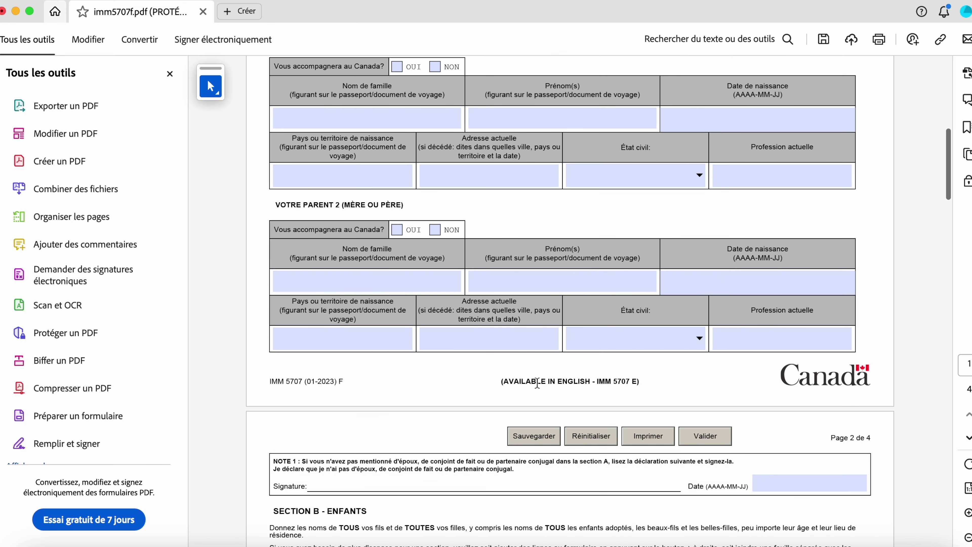
Step: Examine Section B on children across pages 2 and 3, including the Relation choices and the repeated child blocks
scroll(541, 385, "down", 4)
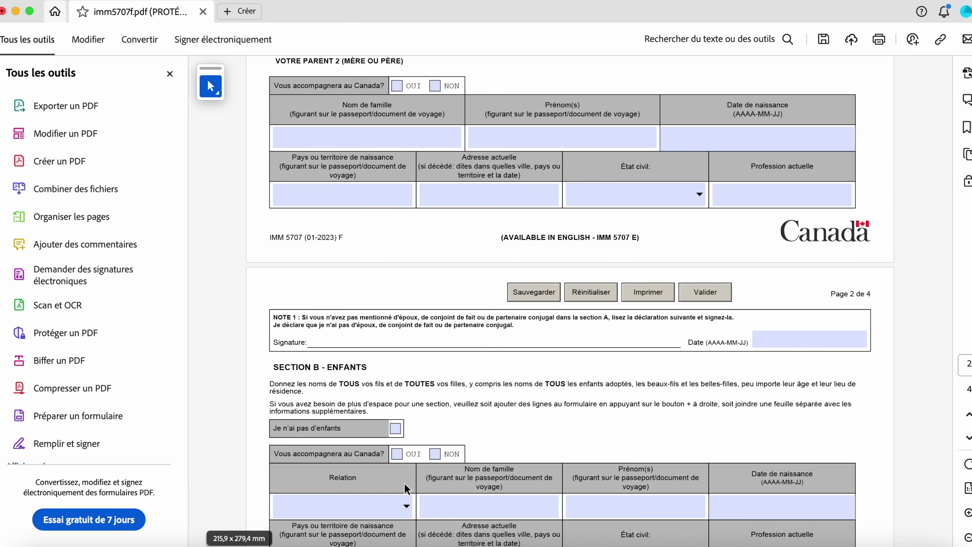
scroll(404, 483, "down", 1)
scroll(411, 484, "down", 2)
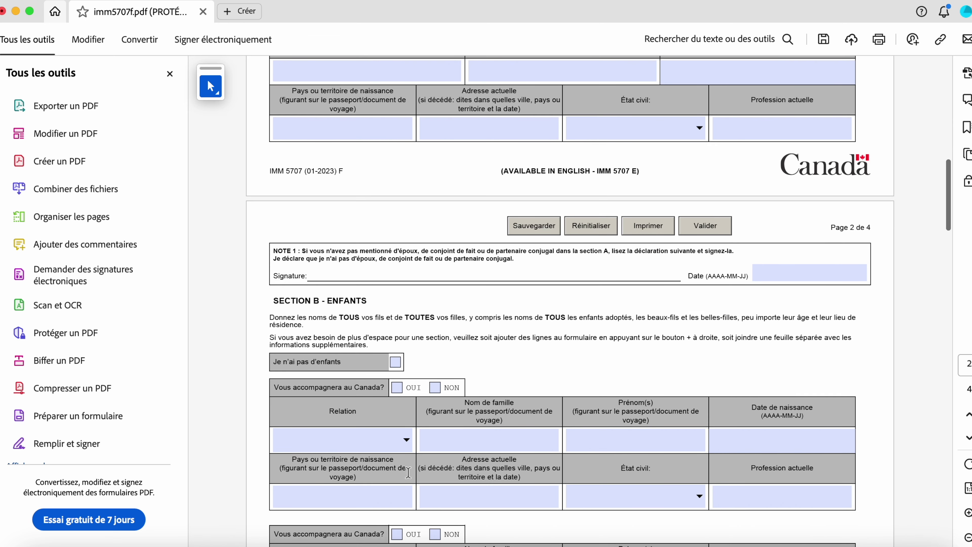
left_click(405, 438)
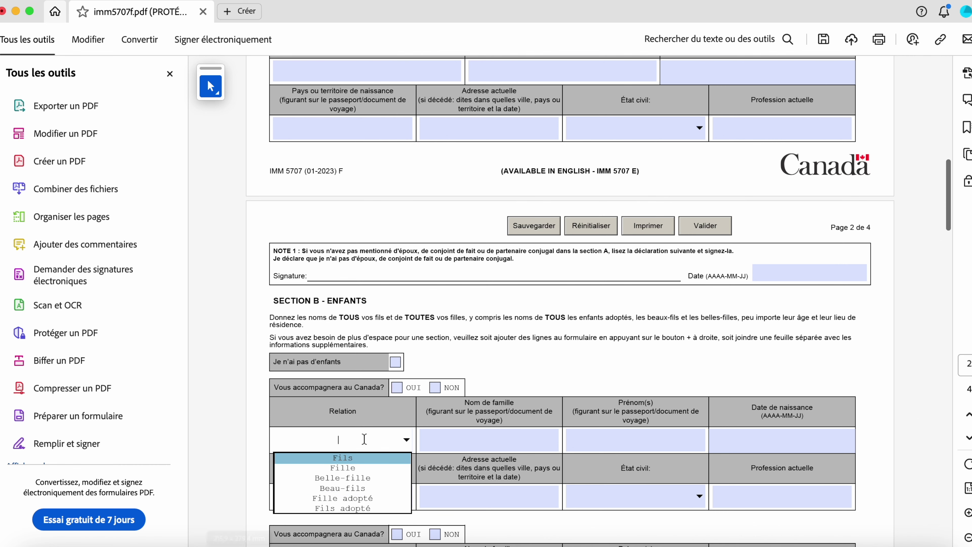
scroll(563, 425, "down", 4)
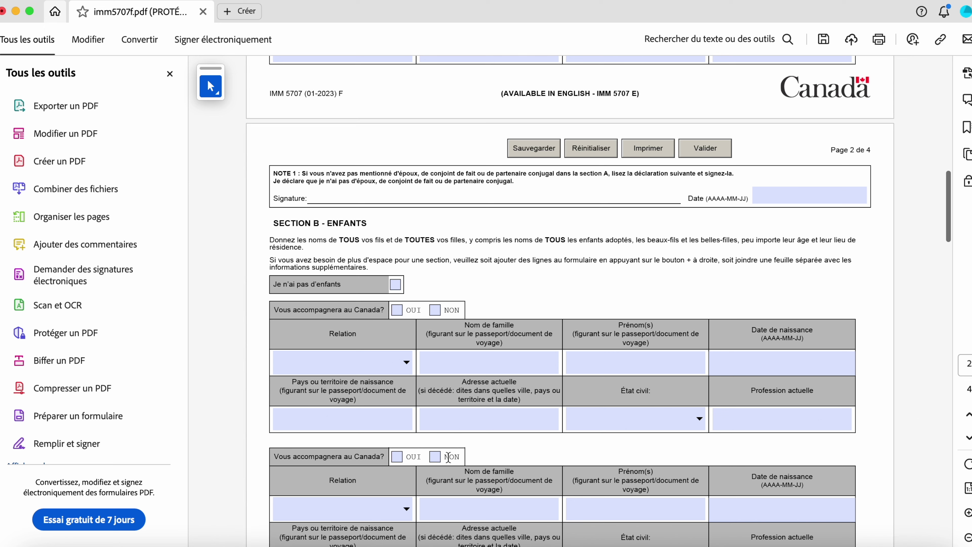
scroll(587, 440, "down", 3)
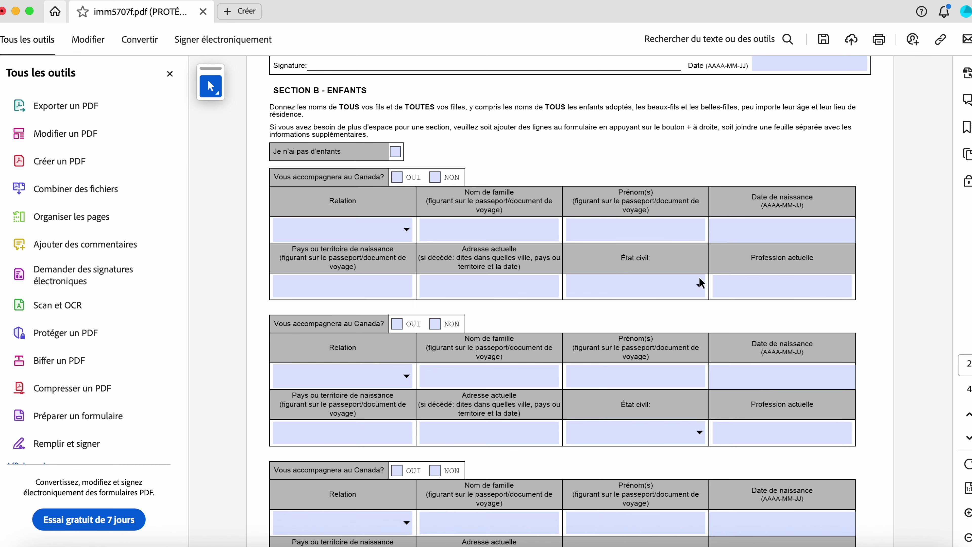
scroll(621, 440, "down", 10)
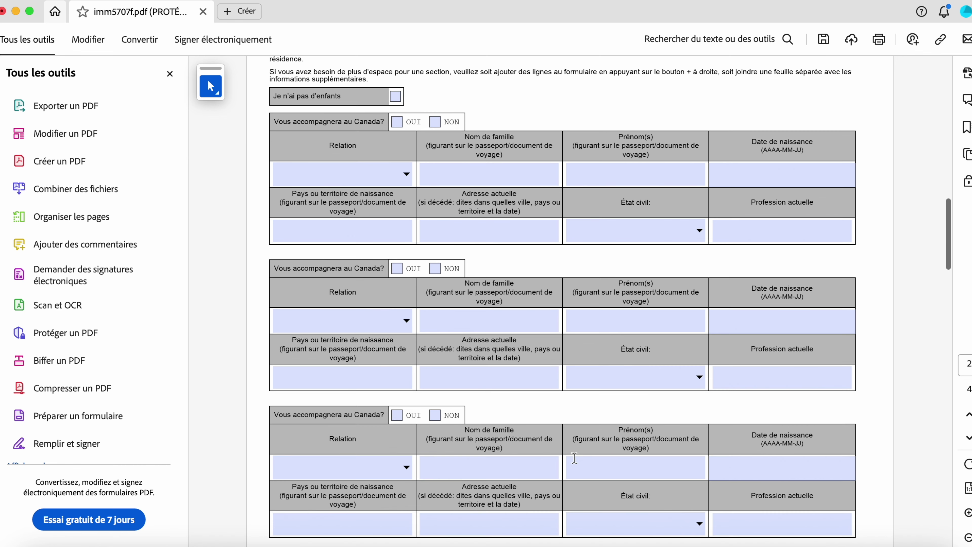
scroll(563, 457, "down", 10)
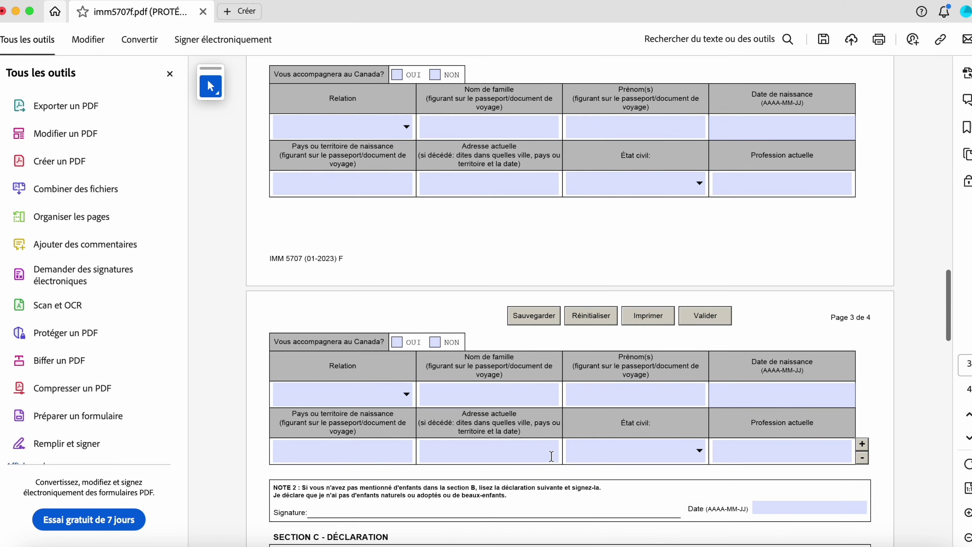
scroll(551, 456, "down", 3)
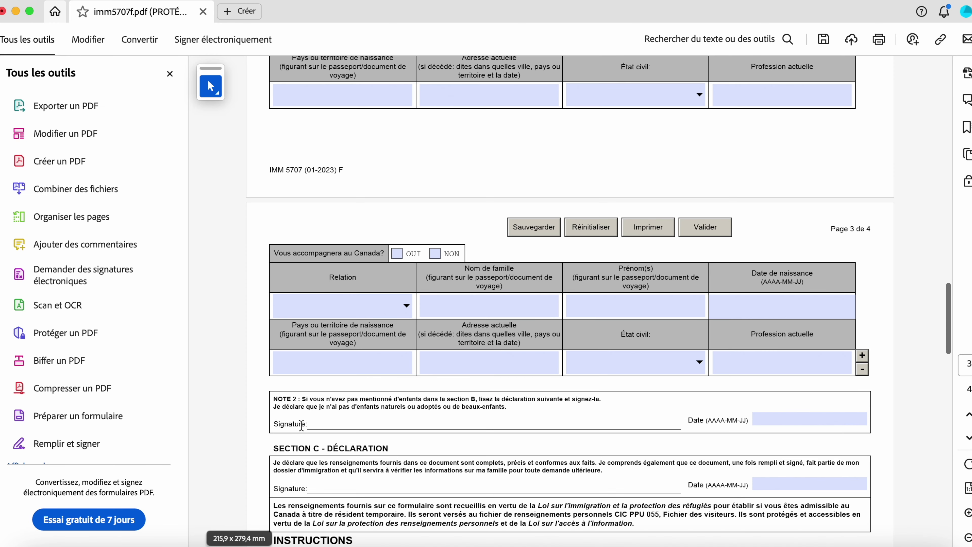
Step: Check the signature and date fields of Note 2 and the Section C declaration, and the instructions that follow
left_click(322, 424)
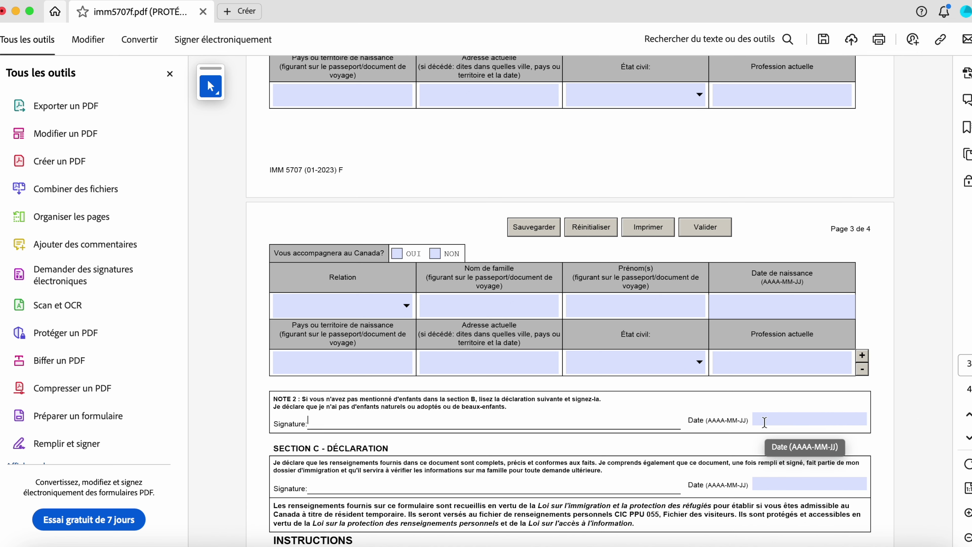
scroll(612, 452, "down", 3)
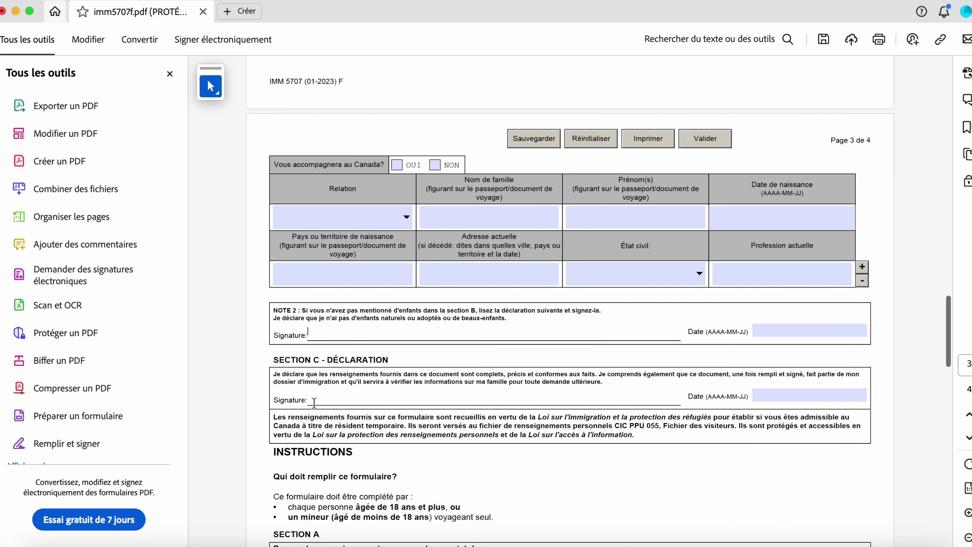
left_click(450, 398)
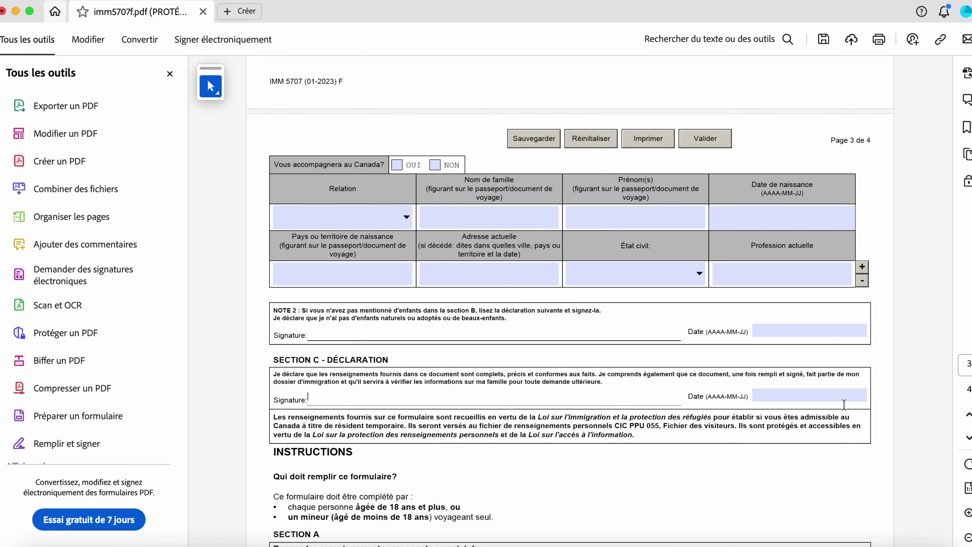
scroll(818, 403, "down", 4)
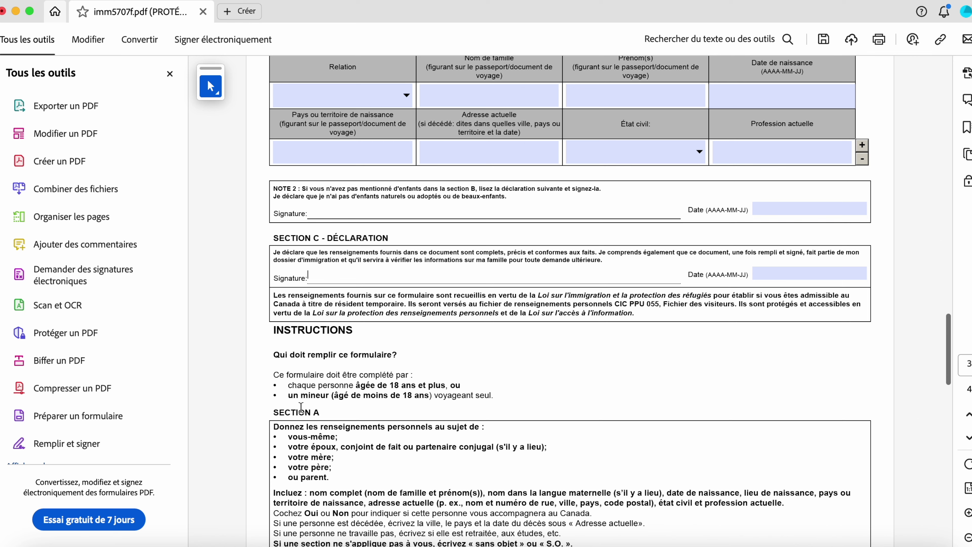
scroll(387, 402, "down", 2)
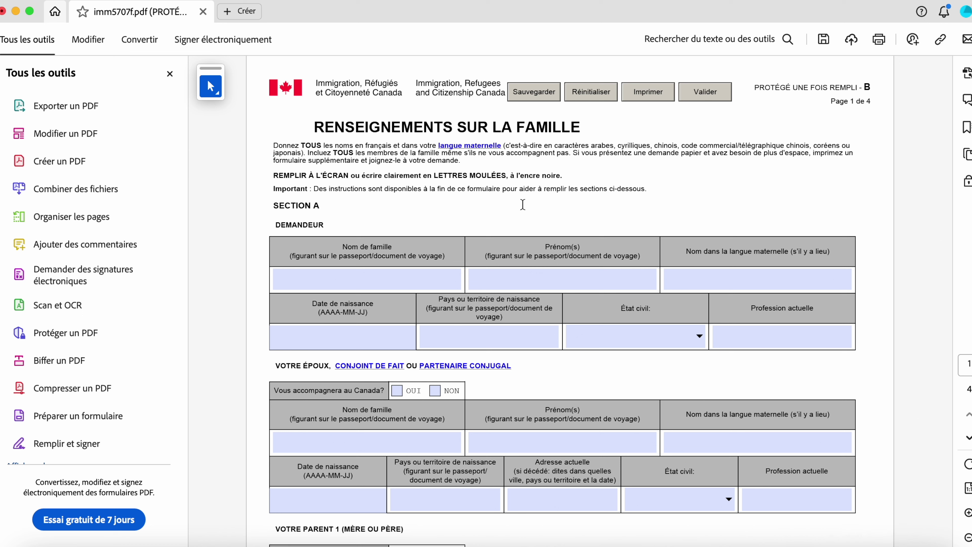
Step: Switch to the browser, show the downloaded imm5707f.pdf in its folder, and open it with Adobe Acrobat Reader
left_click(775, 545)
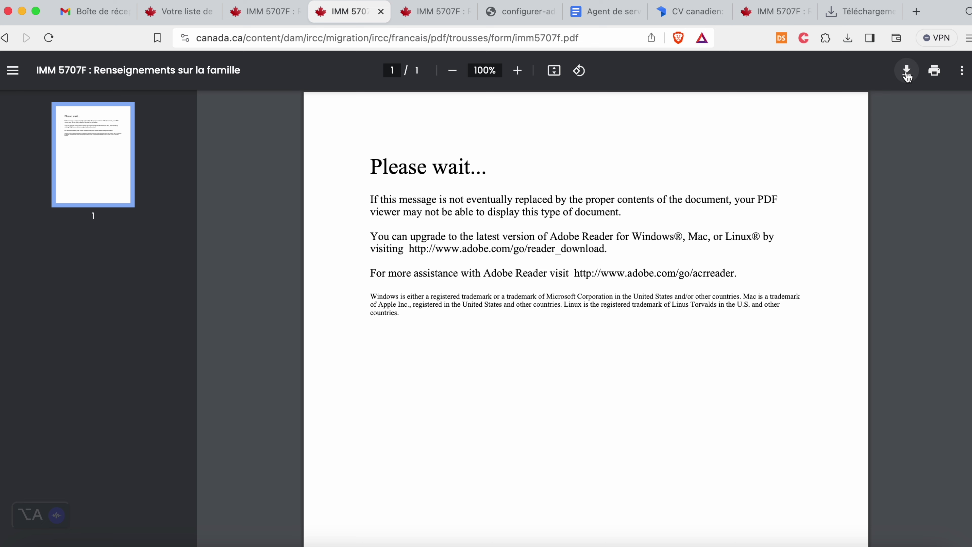
left_click(848, 38)
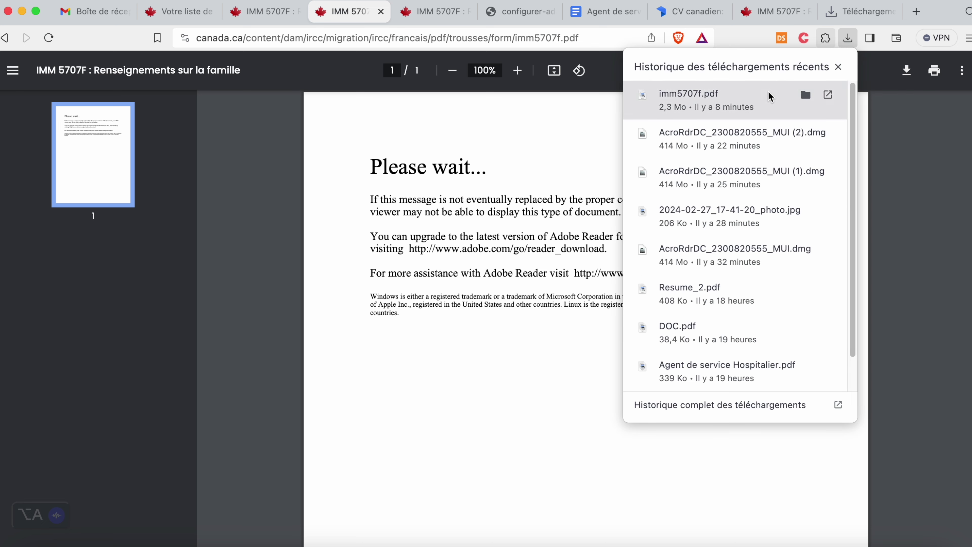
left_click(804, 96)
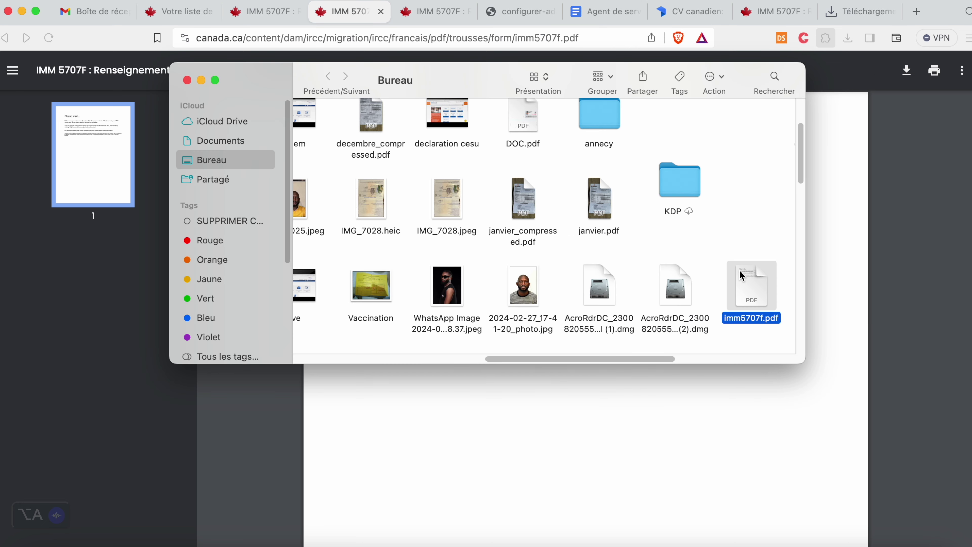
right_click(741, 275)
mouse_move(789, 296)
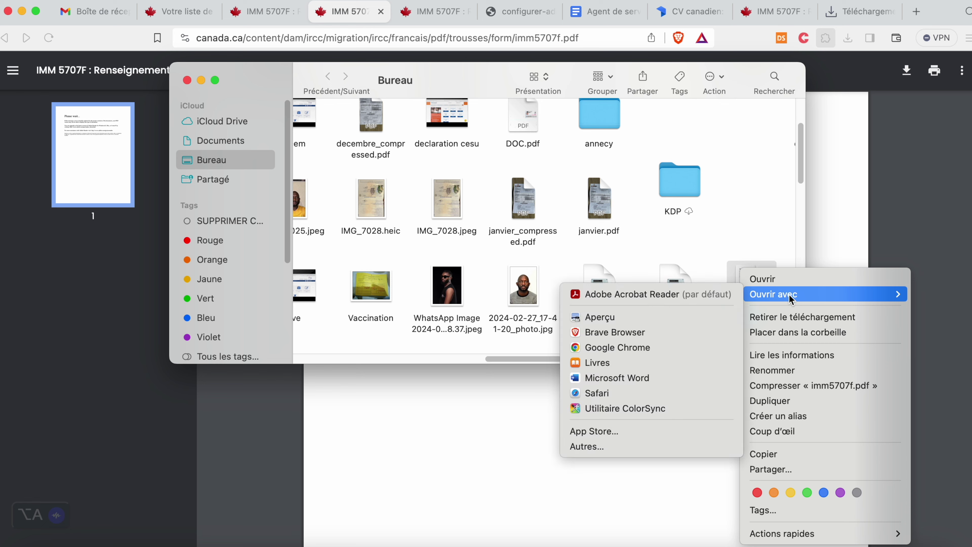
left_click(704, 297)
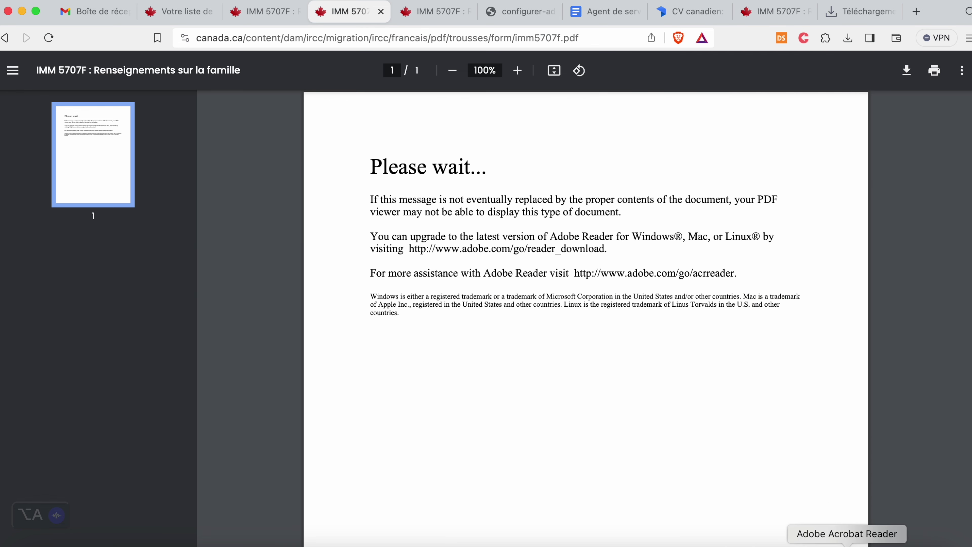